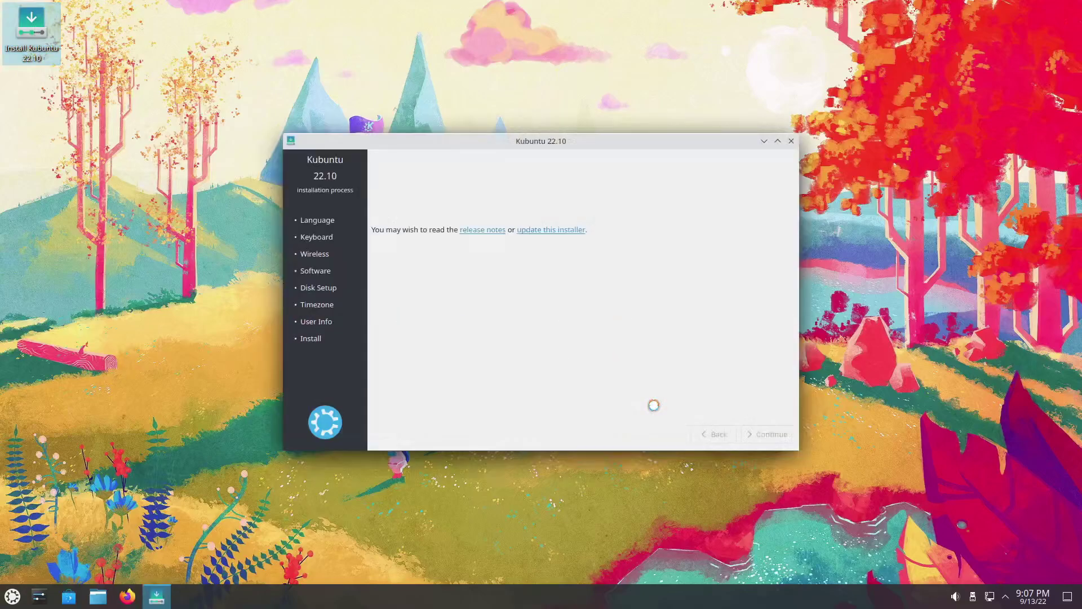
# - Keep English and the default keyboard layout, and turn off downloading updates during installation
pyautogui.click(767, 433)
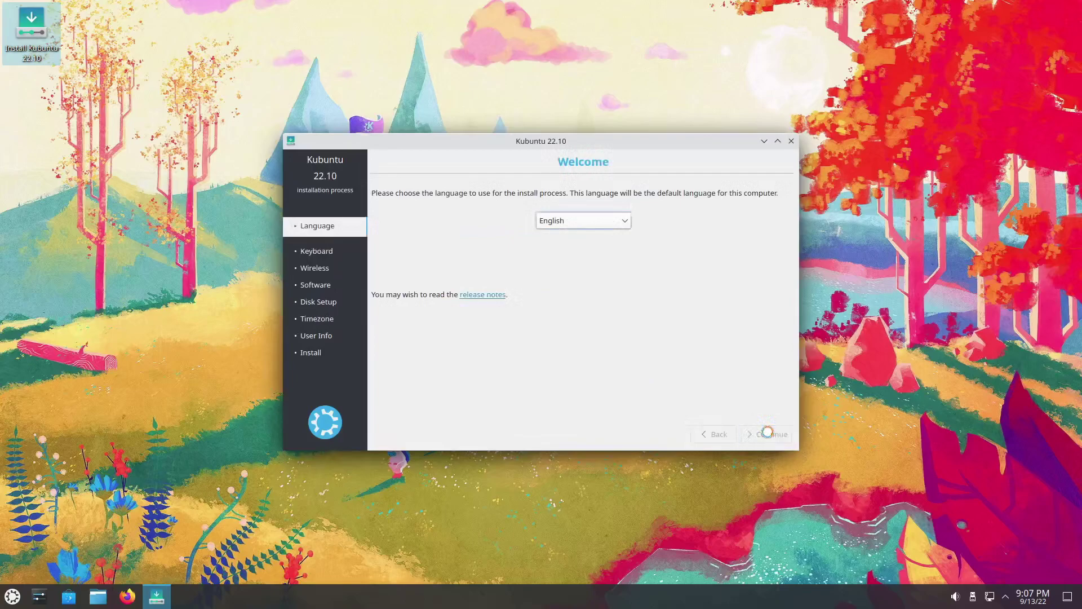
pyautogui.click(768, 435)
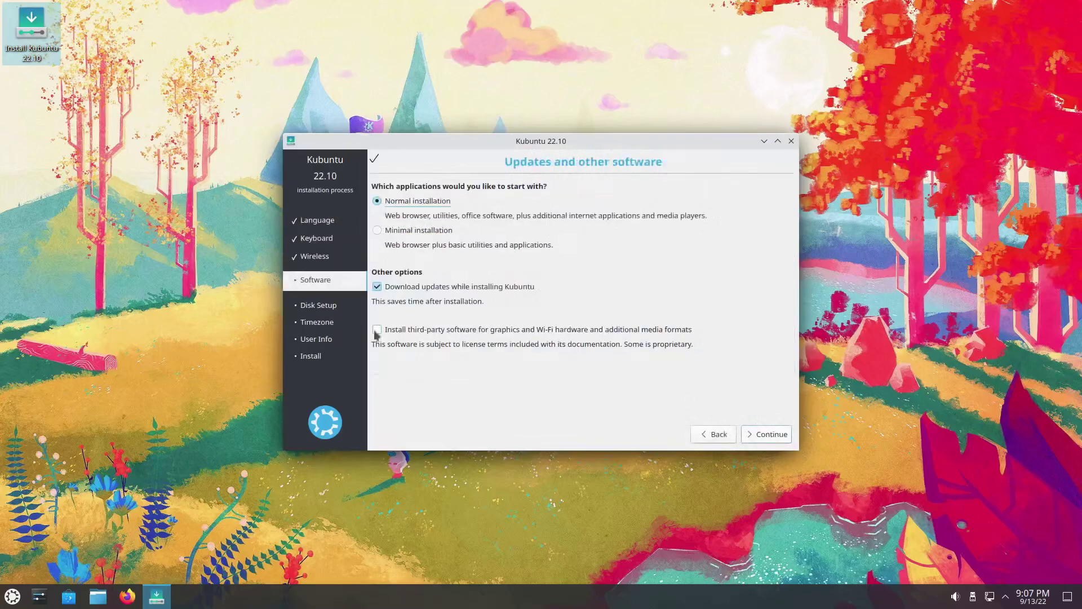
pyautogui.click(377, 287)
pyautogui.click(780, 435)
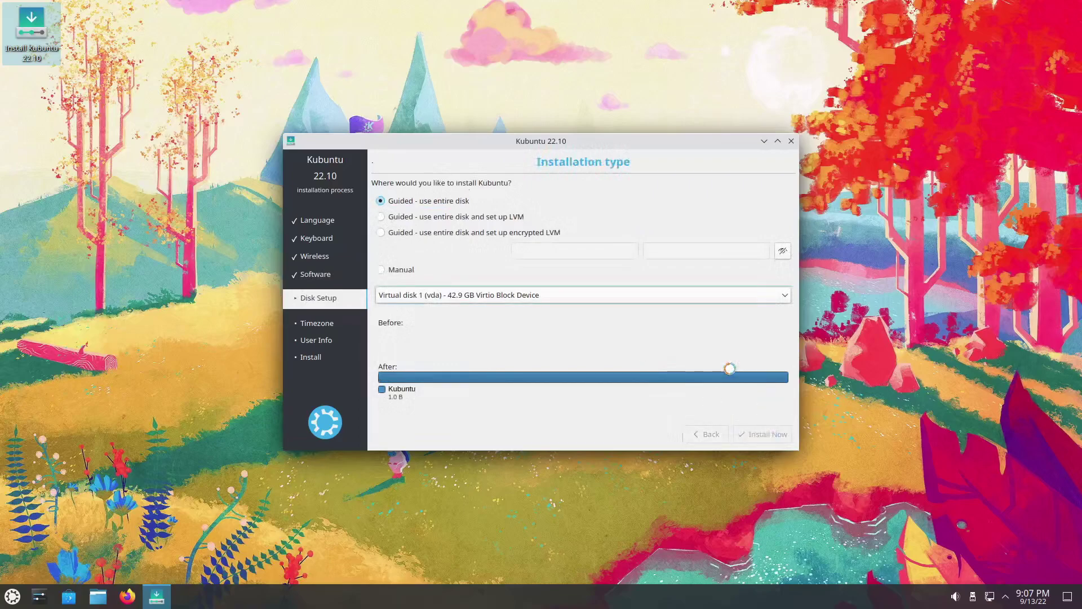
# - Confirm writing the partition changes to disk and set the time zone to New York
pyautogui.press('Return')
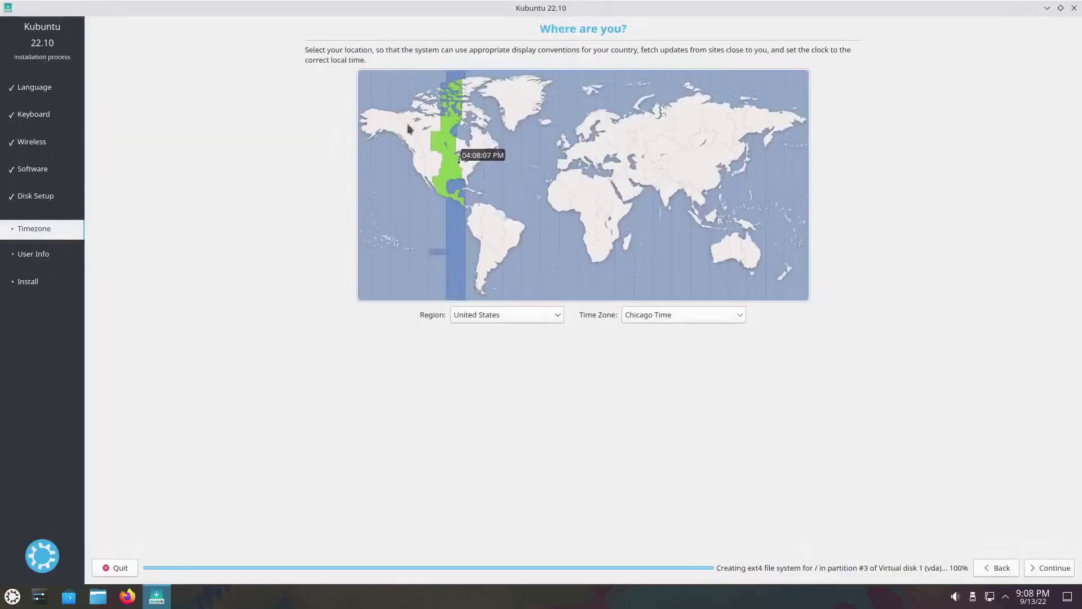
pyautogui.click(474, 165)
pyautogui.click(1037, 566)
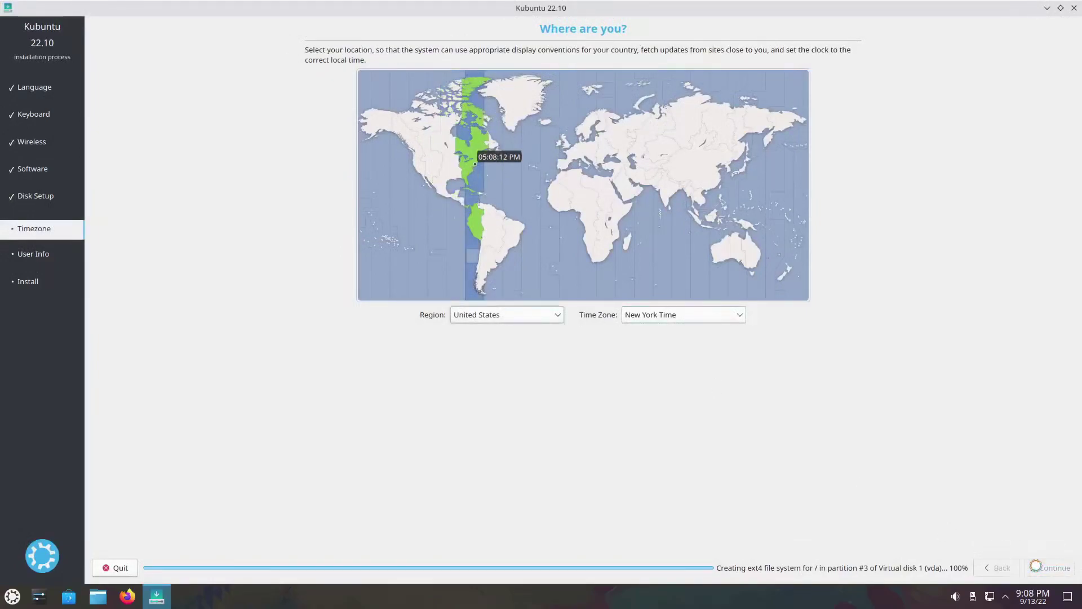
# - Enter the account name, set and confirm the password, and enable automatic login
pyautogui.write('buzz')
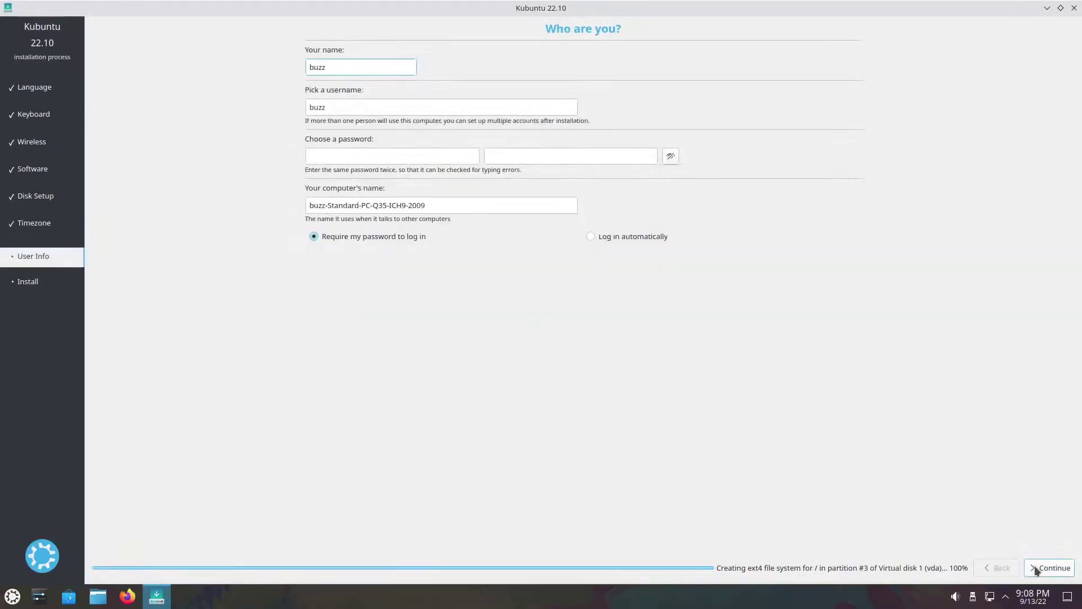
pyautogui.click(352, 156)
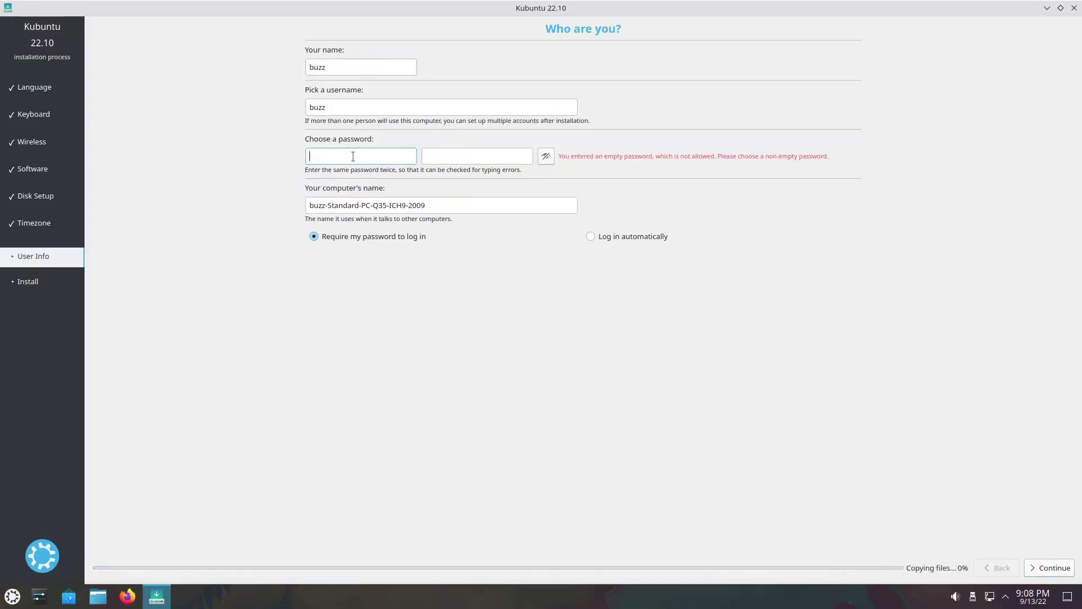
pyautogui.write('******')
pyautogui.press('Tab')
pyautogui.write('******')
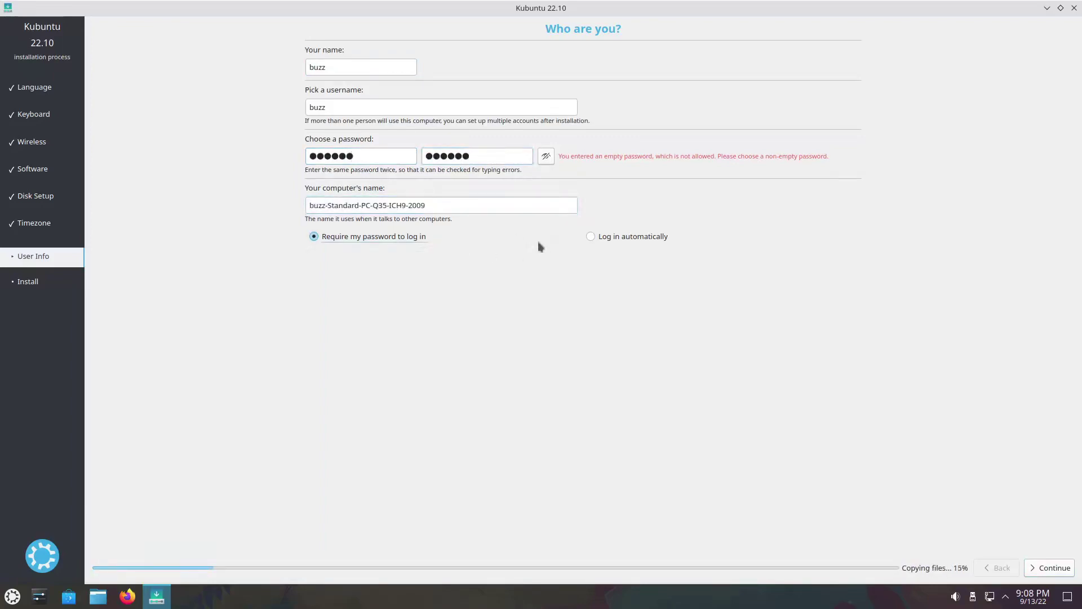
pyautogui.click(590, 236)
# - Accept the account details and let the installation run through to the Plasma desktop
pyautogui.press('Return')
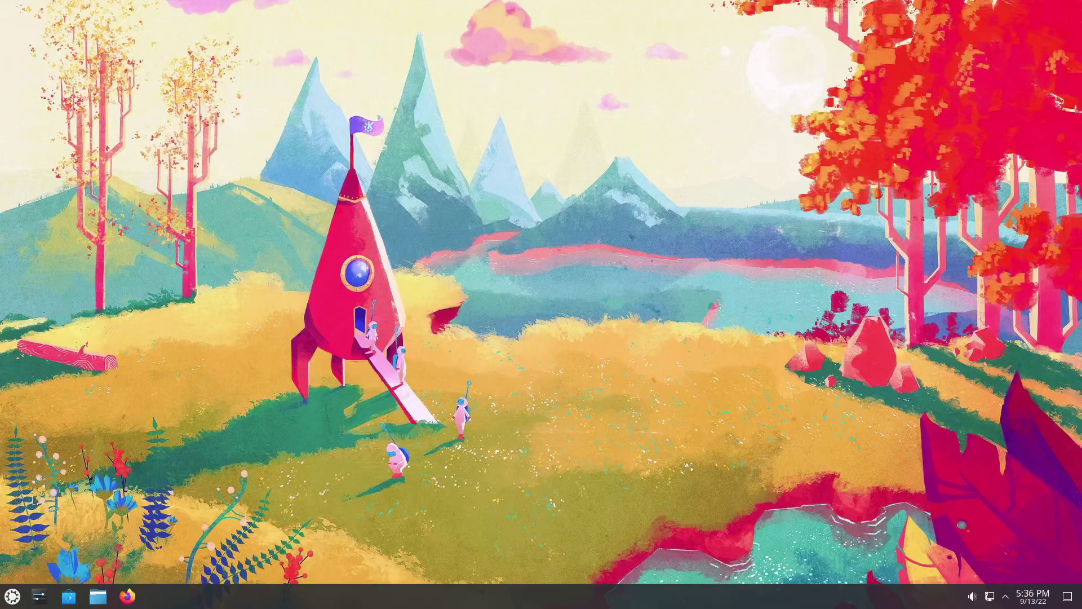
# - Search Kickoff for 'info' and launch Info Center
pyautogui.press('super')
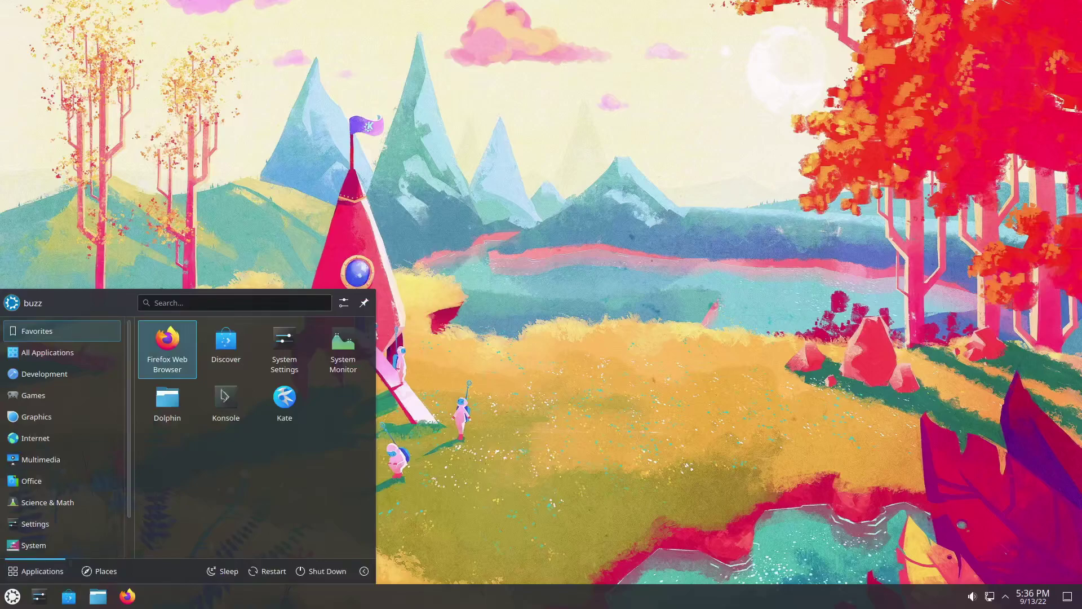
pyautogui.click(231, 301)
pyautogui.write('info')
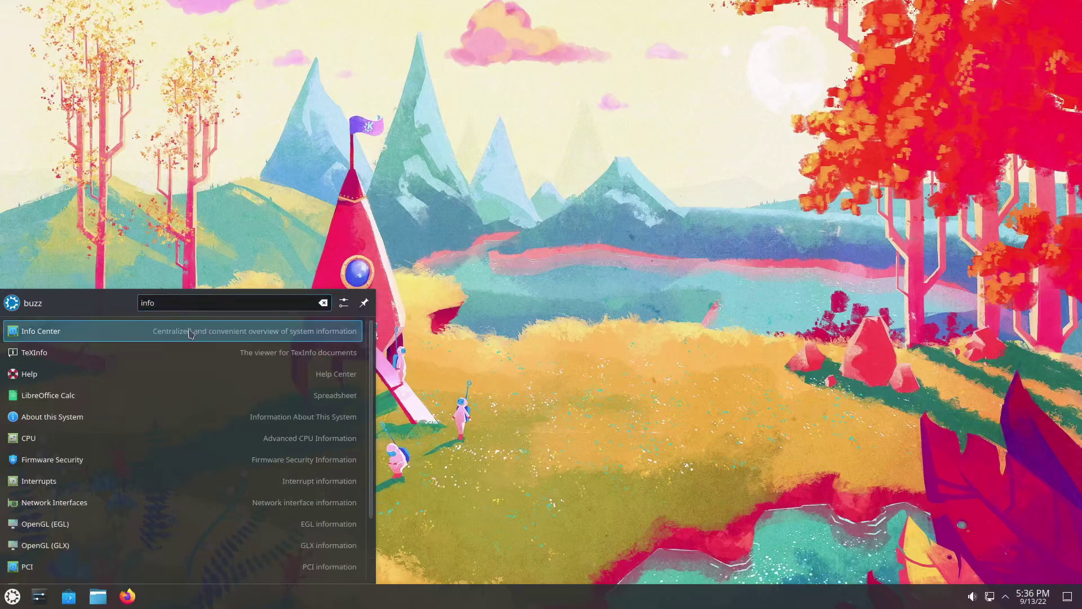
pyautogui.press('Return')
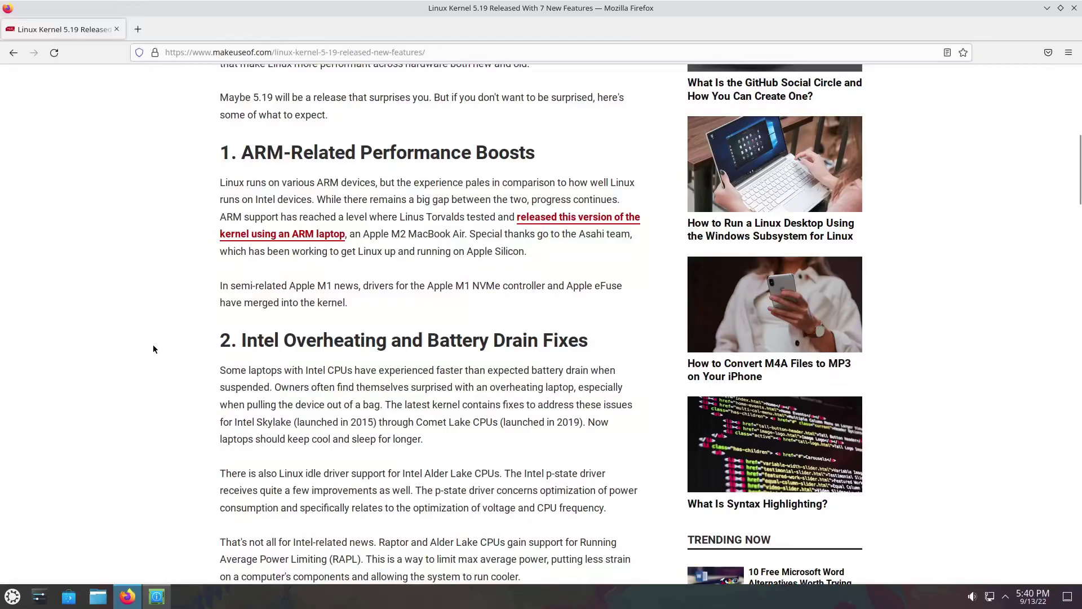
# - Scroll the Kernel 5.19 article down to the 'Is It Time to Install Linux Kernel 5.19?' section
pyautogui.scroll(1, 153, 345)
pyautogui.scroll(-1, 153, 346)
pyautogui.scroll(-1, 152, 350)
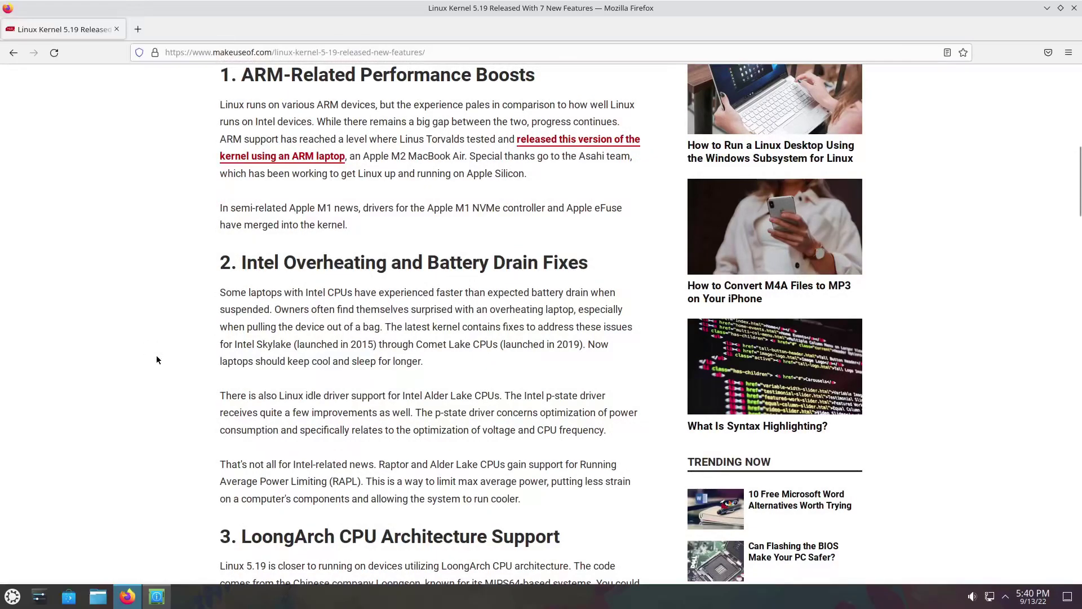
pyautogui.scroll(-5, 158, 355)
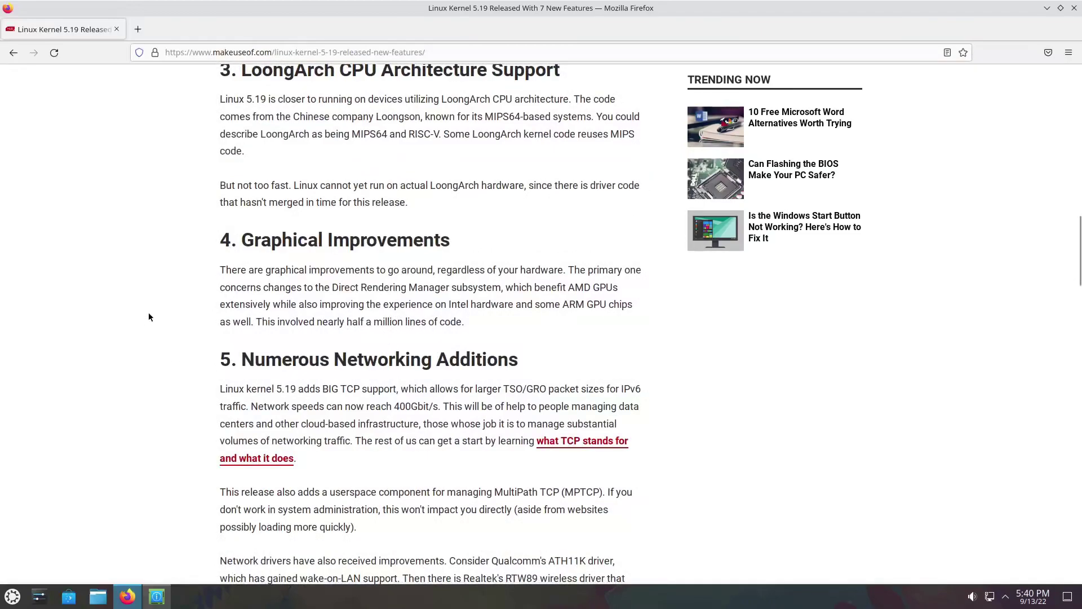
pyautogui.scroll(-4, 149, 317)
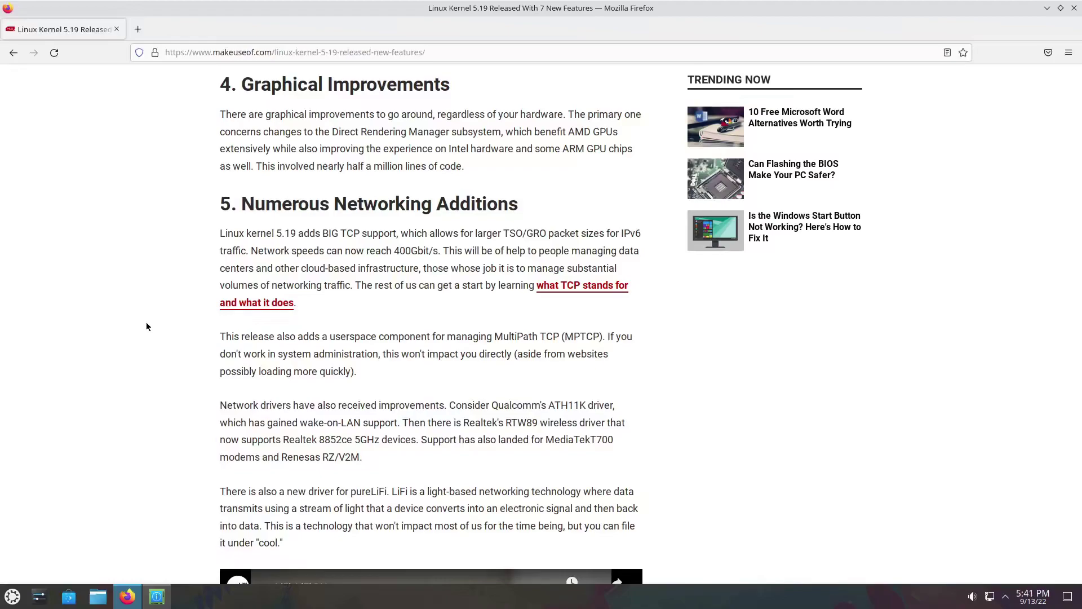
pyautogui.scroll(-3, 146, 318)
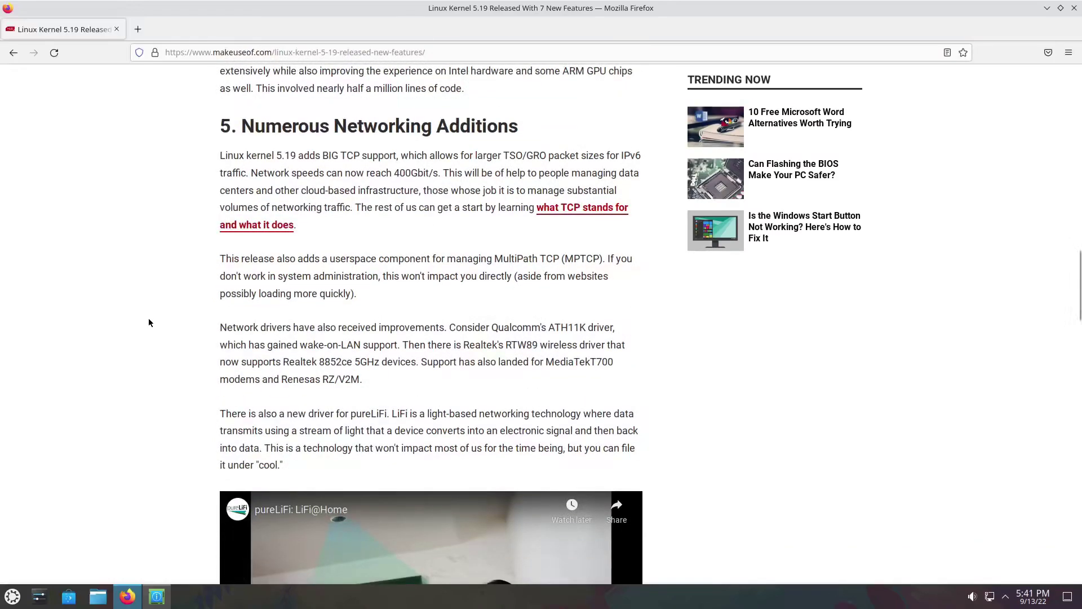
pyautogui.scroll(-5, 147, 318)
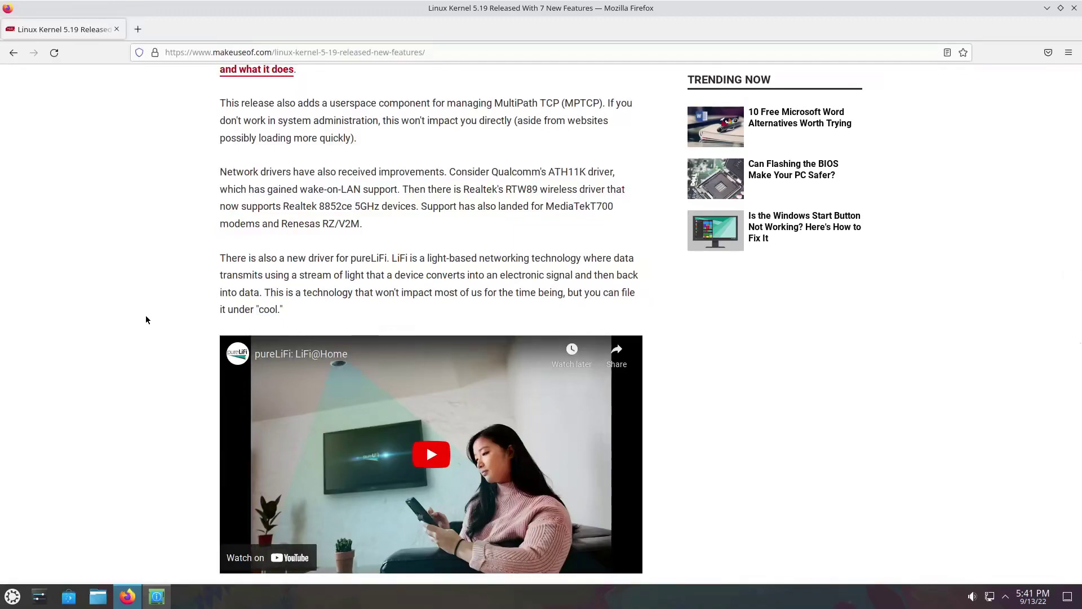
pyautogui.scroll(-10, 146, 320)
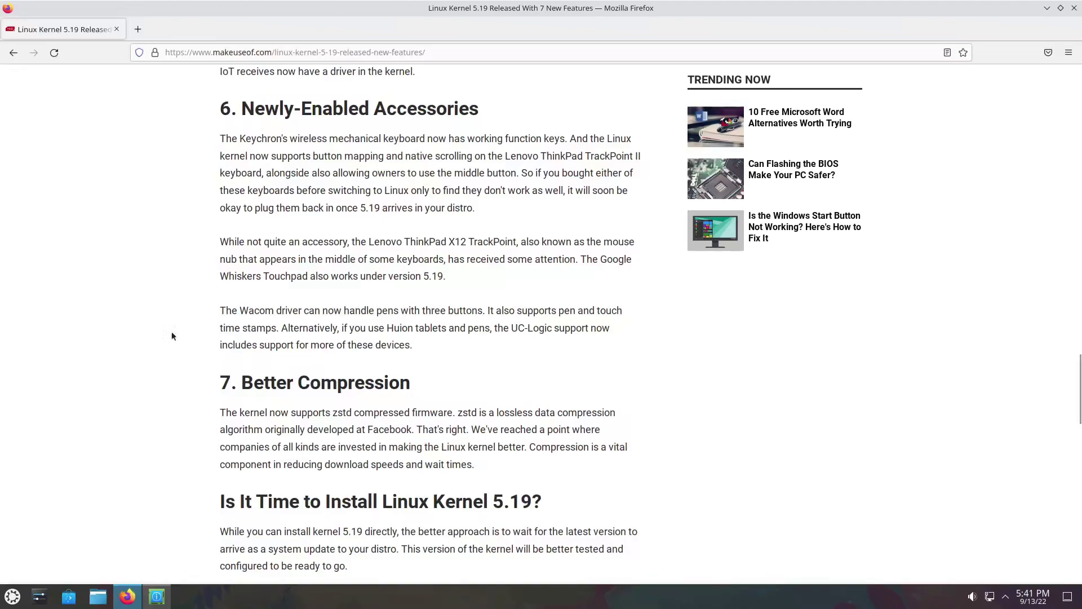
pyautogui.scroll(-4, 177, 355)
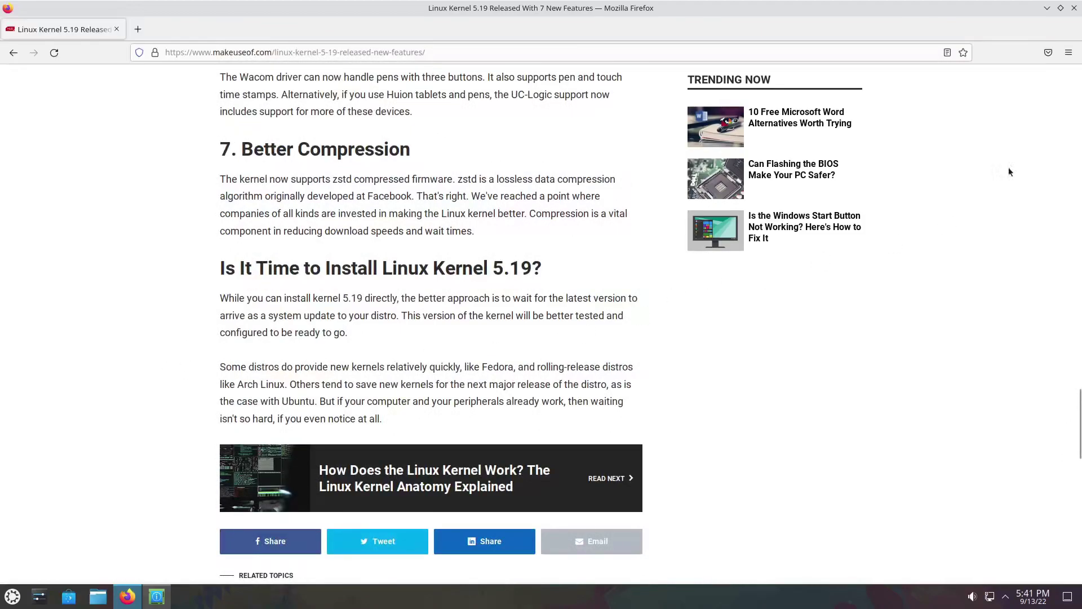
# - Close Firefox, review About this System in Info Center, then close Info Center and open the launcher
pyautogui.click(1075, 11)
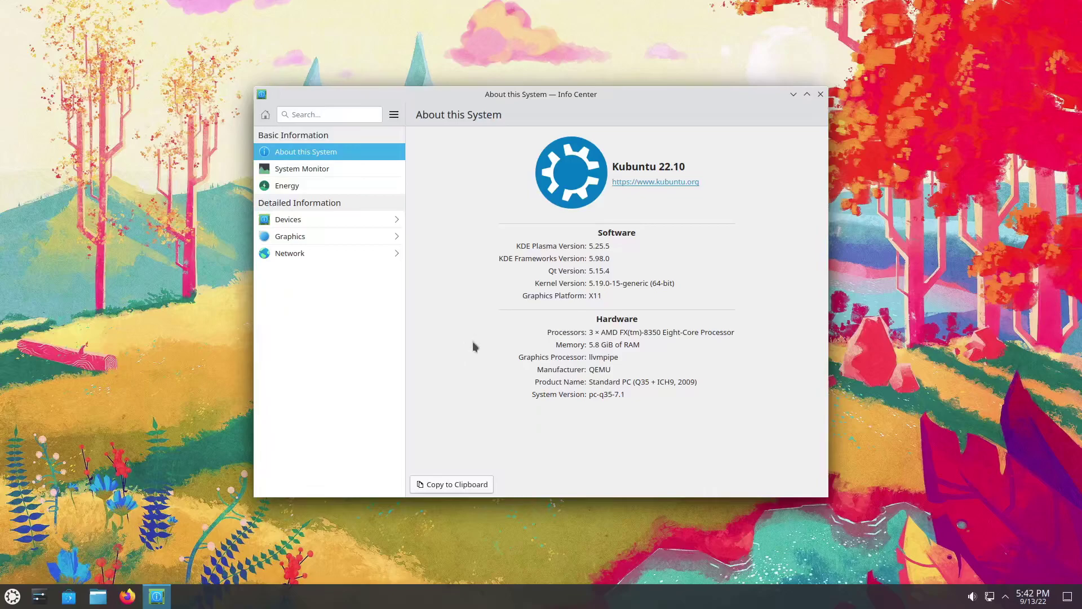
pyautogui.click(821, 94)
pyautogui.click(13, 596)
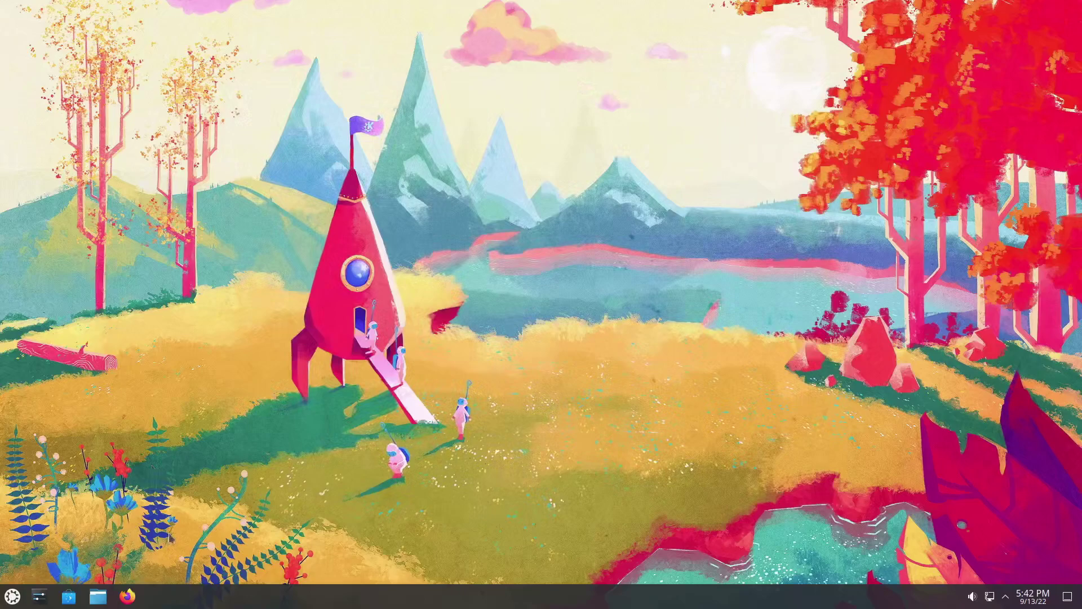
# - Launch Konsole, correct the typo to 'pactl info' and run it, getting a command-not-found message
pyautogui.click(212, 415)
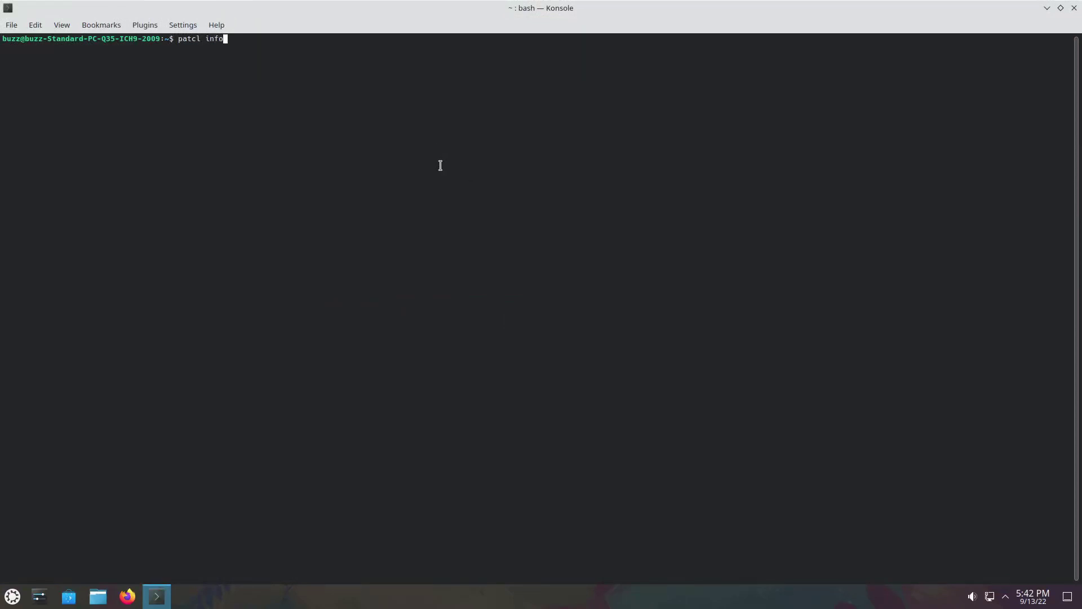
pyautogui.press('Left')
pyautogui.press('Left')
pyautogui.press('Left')
pyautogui.press('Left')
pyautogui.press('Left')
pyautogui.press('BackSpace')
pyautogui.press('BackSpace')
pyautogui.press('BackSpace')
pyautogui.write('ctl')
pyautogui.press('Return')
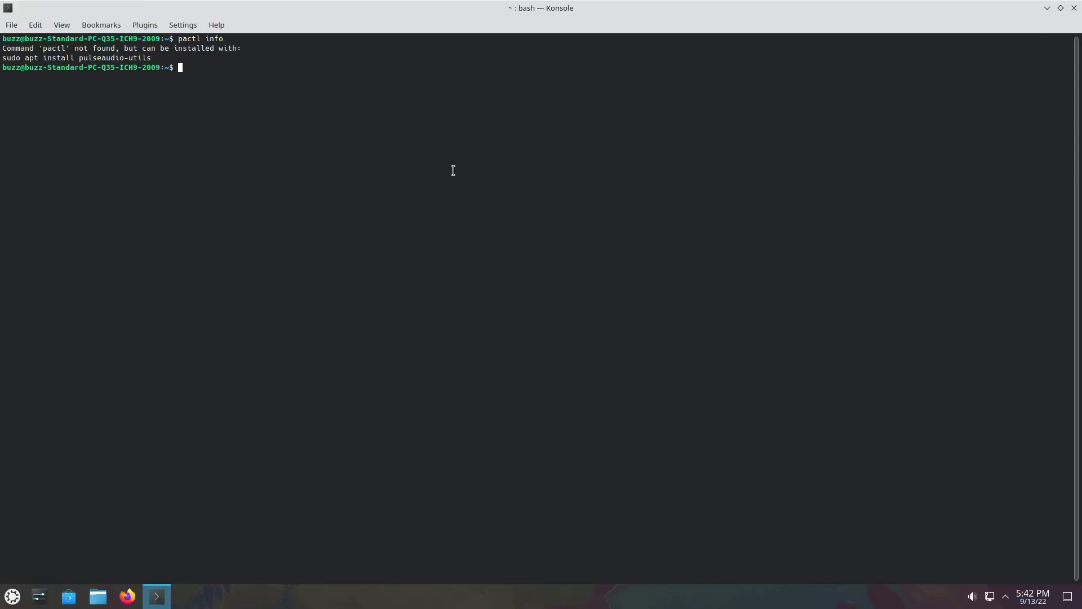
# - Close the old terminal and launch a fresh Konsole window
pyautogui.click(1074, 7)
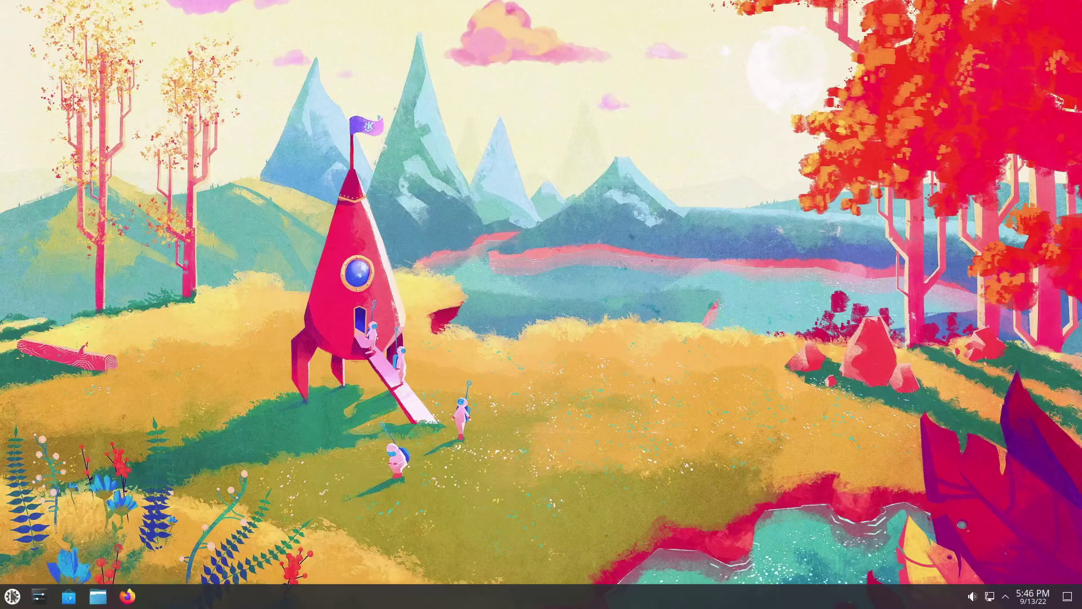
pyautogui.click(13, 596)
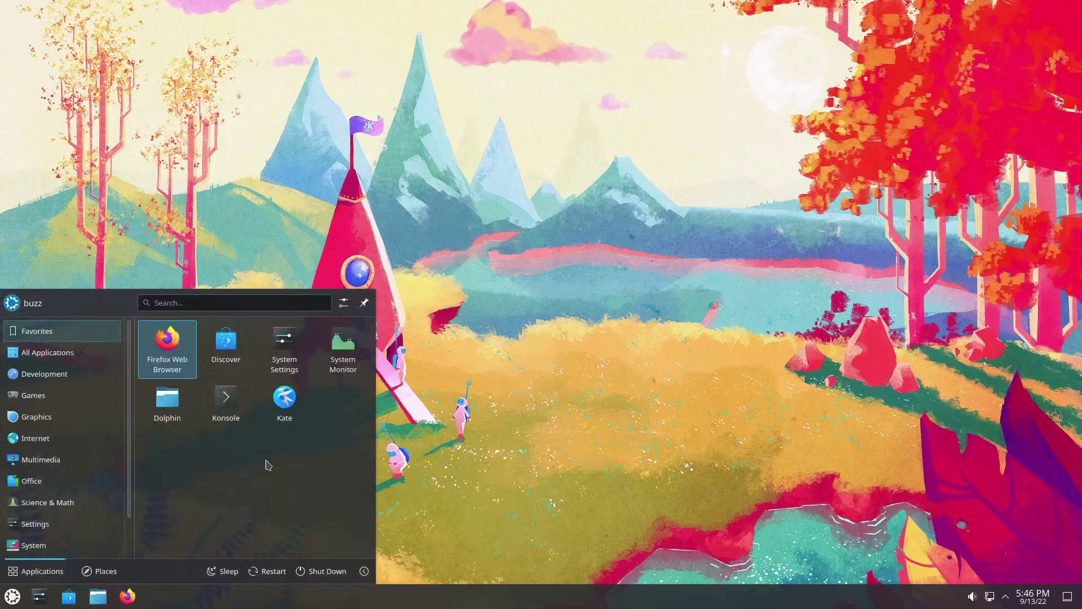
pyautogui.click(224, 410)
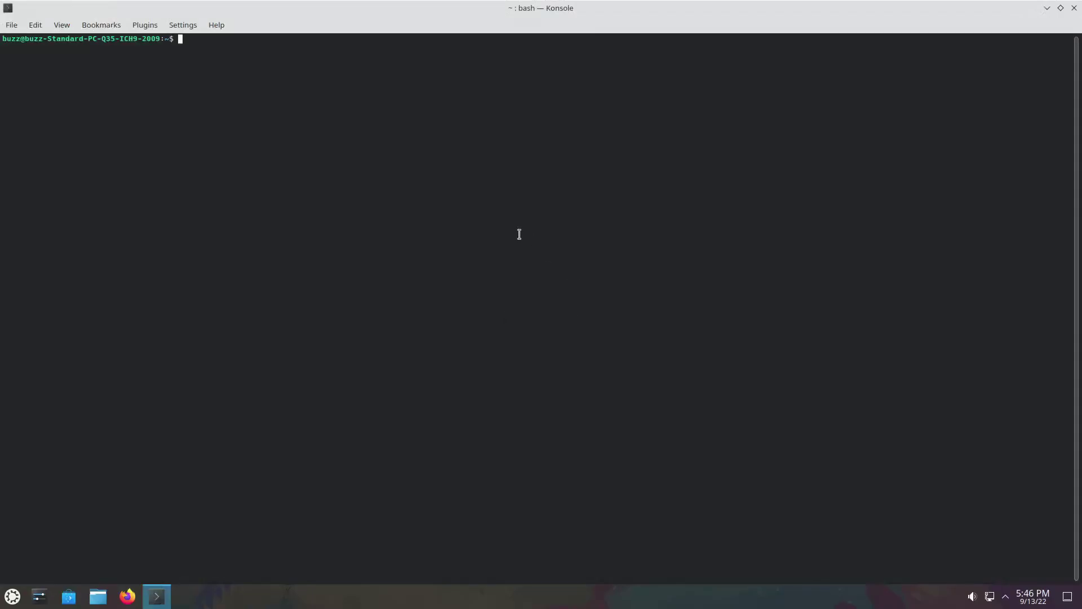
# - Run 'ps -e|grep pipewire', select the pipewire and pipewire-pulse lines, and close Konsole
pyautogui.write('ps -e|grep pipewire')
pyautogui.press('Return')
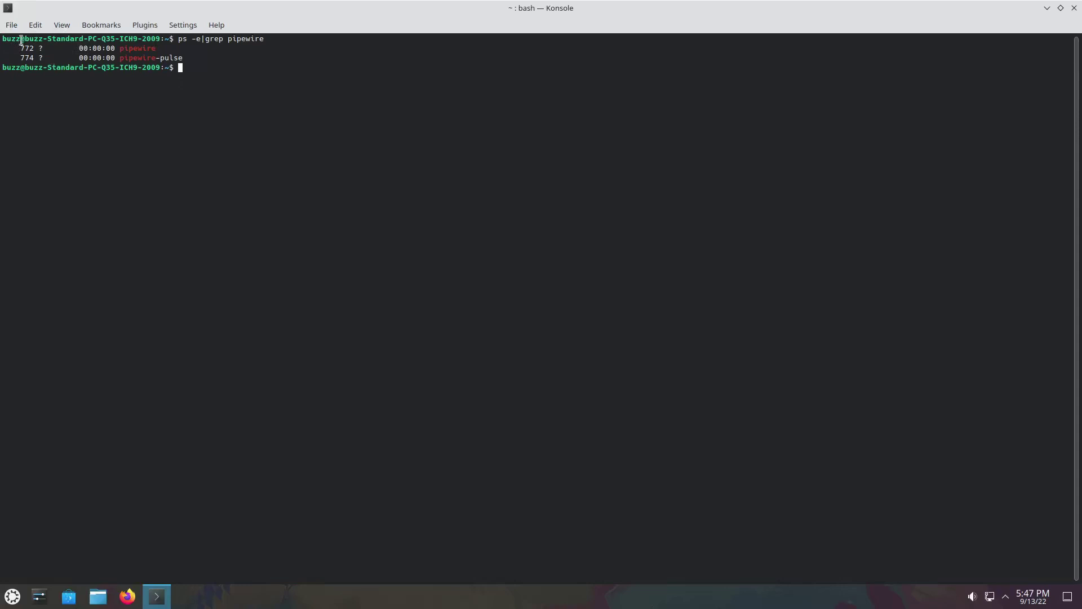
pyautogui.moveTo(19, 49); pyautogui.dragTo(200, 58)
pyautogui.click(1074, 8)
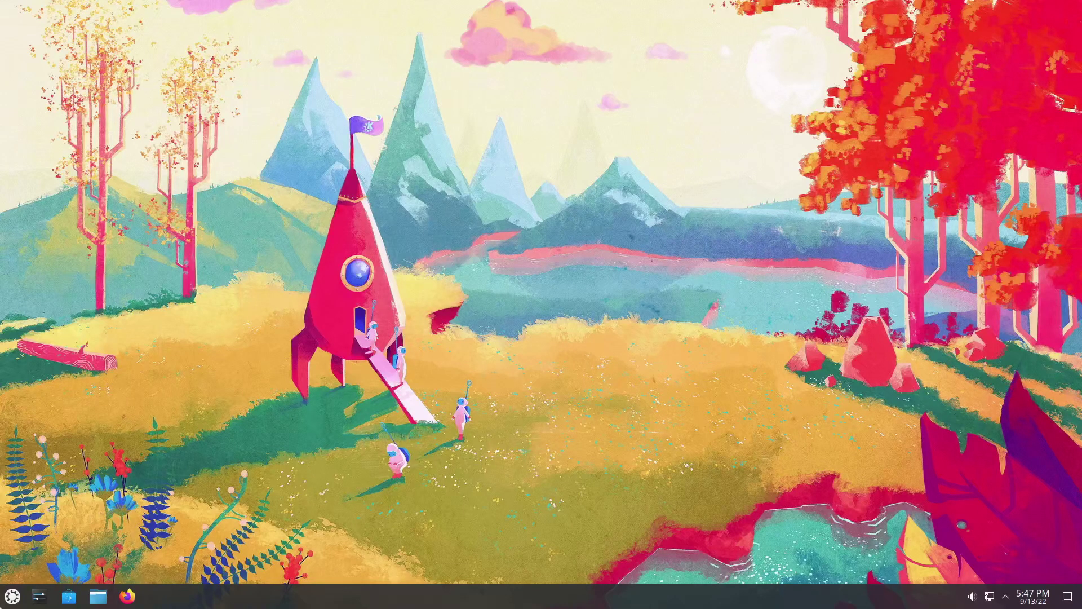
# - Open Konsole and show the GIMP and Inkscape package details with 'apt show'
pyautogui.click(12, 596)
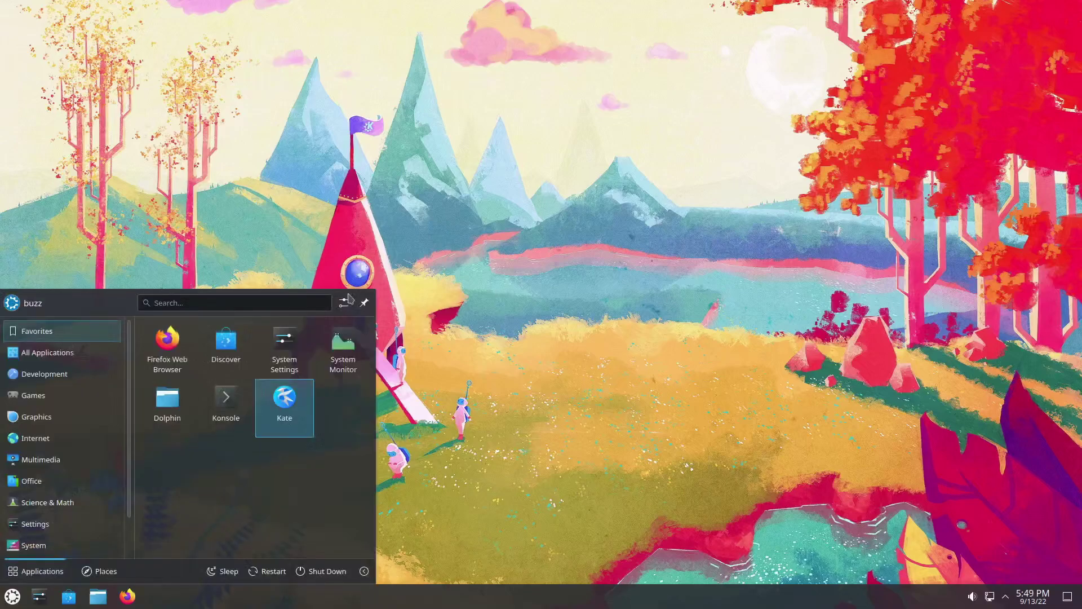
pyautogui.click(237, 407)
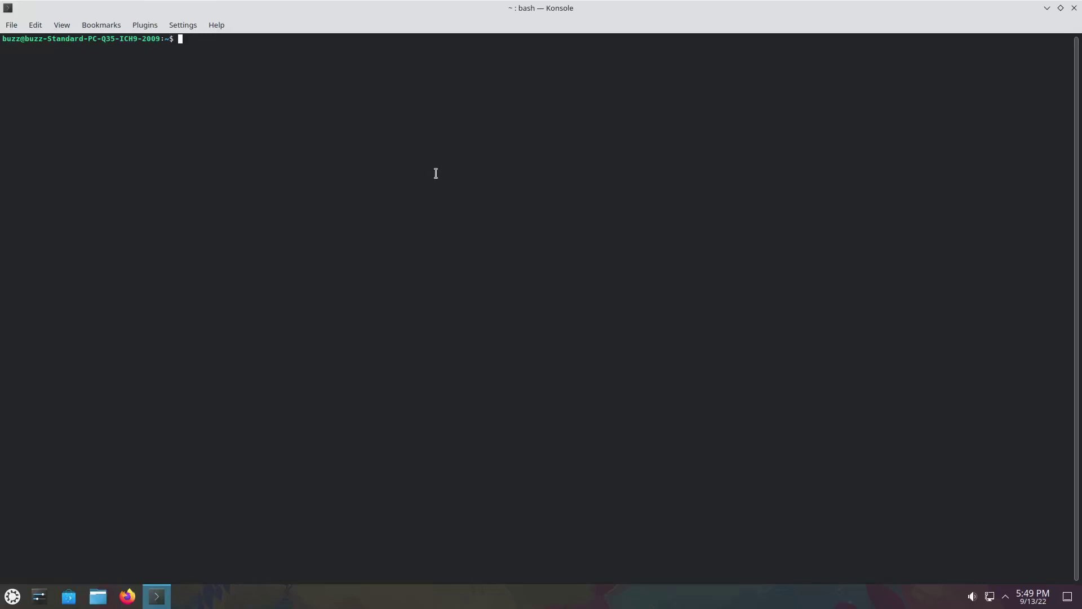
pyautogui.write('apt show gimp')
pyautogui.press('Return')
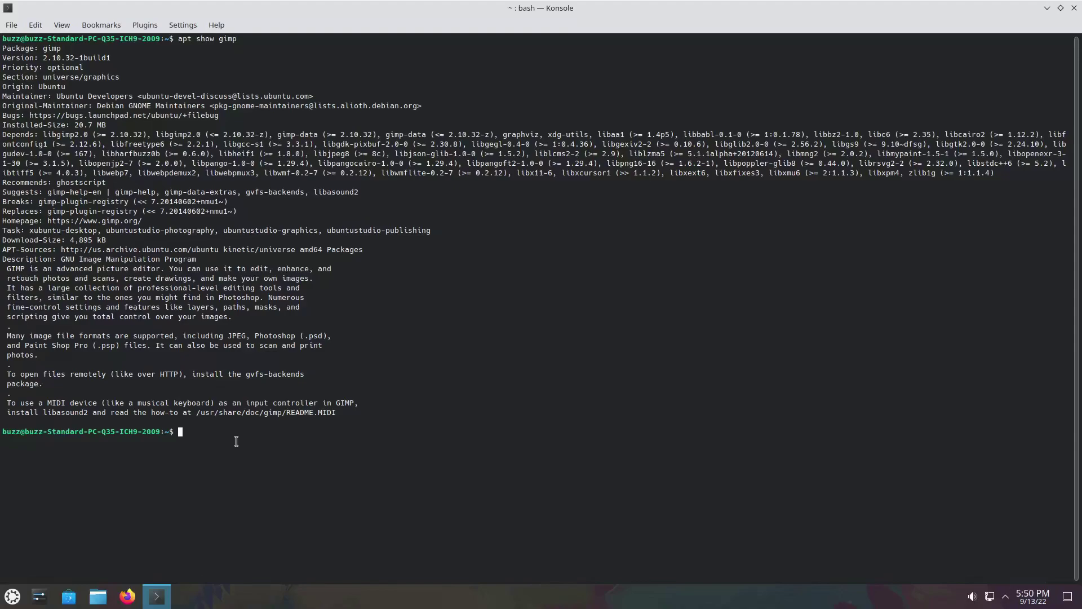
pyautogui.write('apt show inkscape')
pyautogui.press('Return')
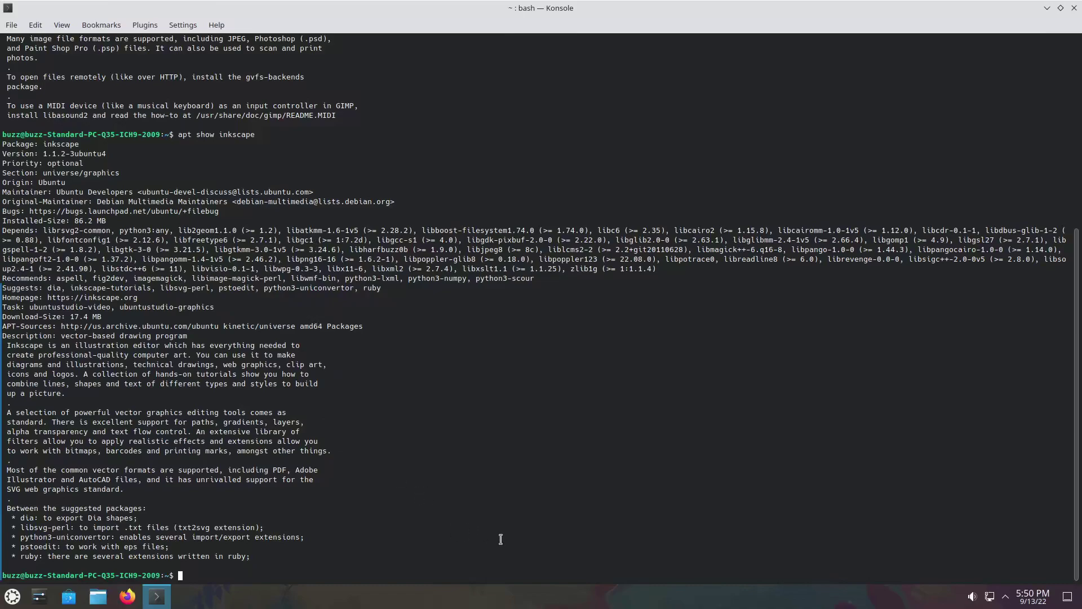
# - Run 'apt show kdenlive' to see version 4:22.08.1-0ubuntu1, then bring up the launcher
pyautogui.write('apt show d')
pyautogui.press('BackSpace')
pyautogui.write('kdenlive')
pyautogui.press('Return')
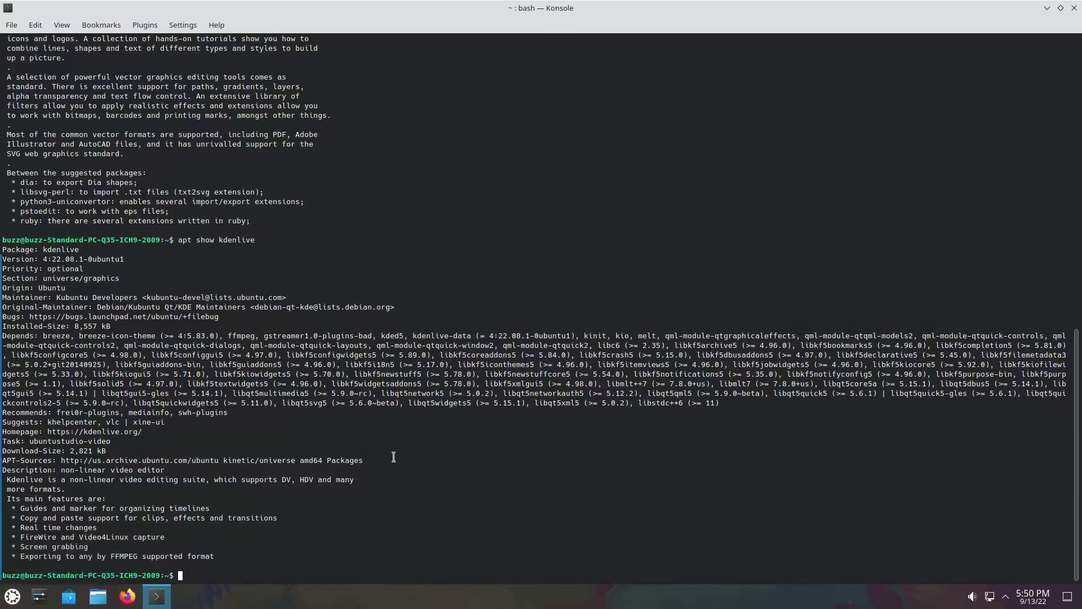
pyautogui.press('super')
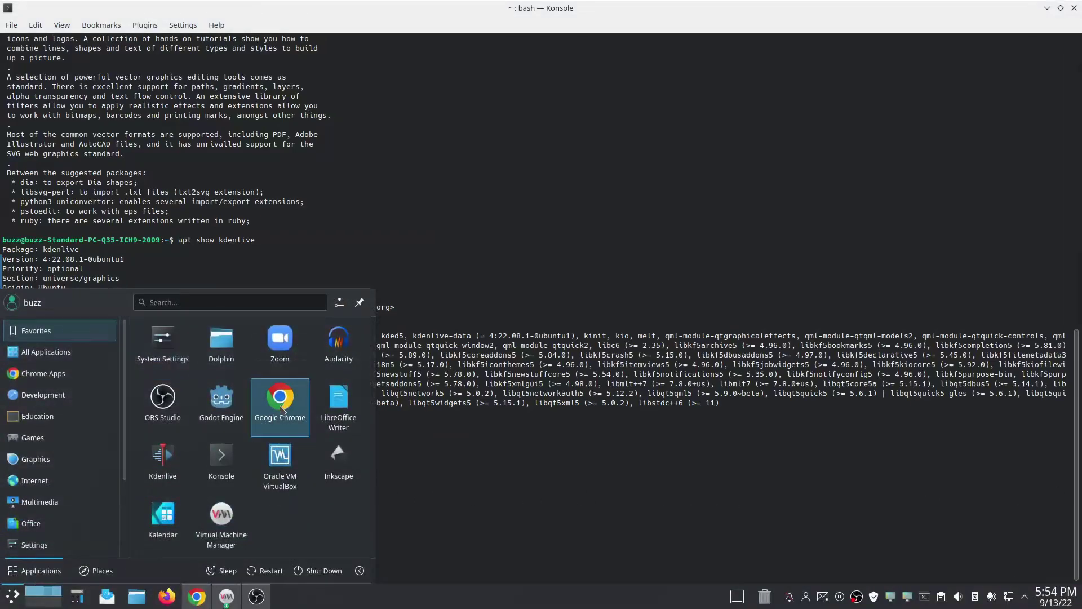
# - Launch Kdenlive, check version 22.08.1 under Help > About Kdenlive, then close it and quit
pyautogui.click(162, 454)
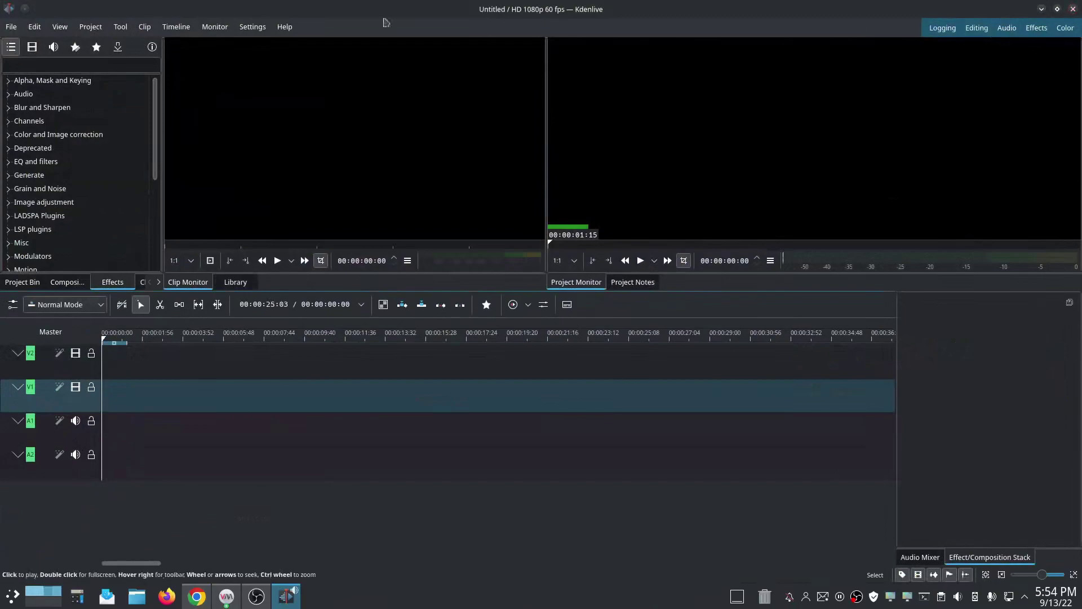
pyautogui.click(284, 26)
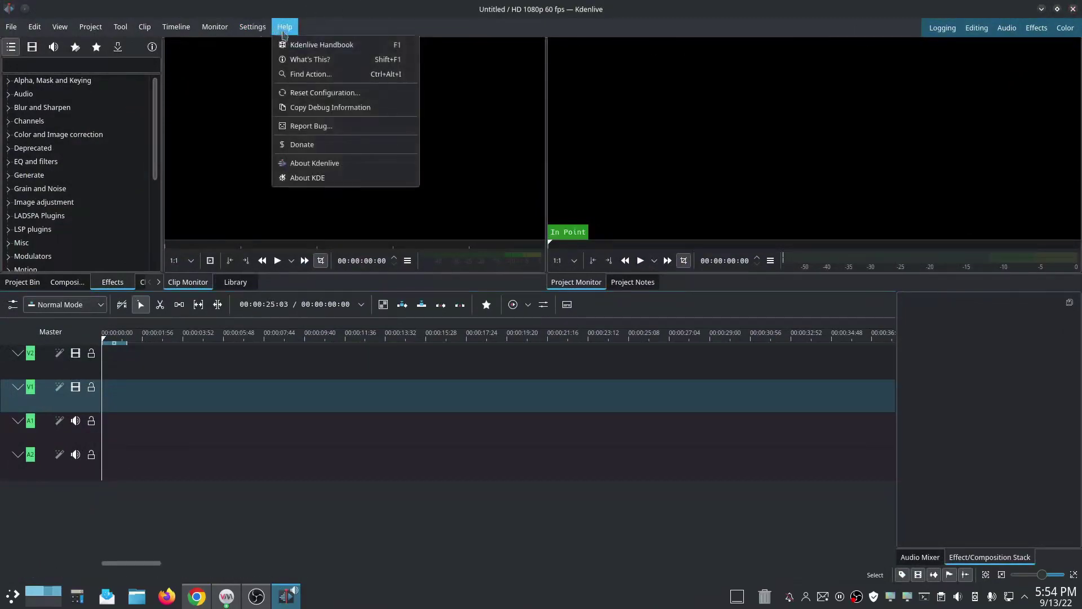
pyautogui.click(306, 166)
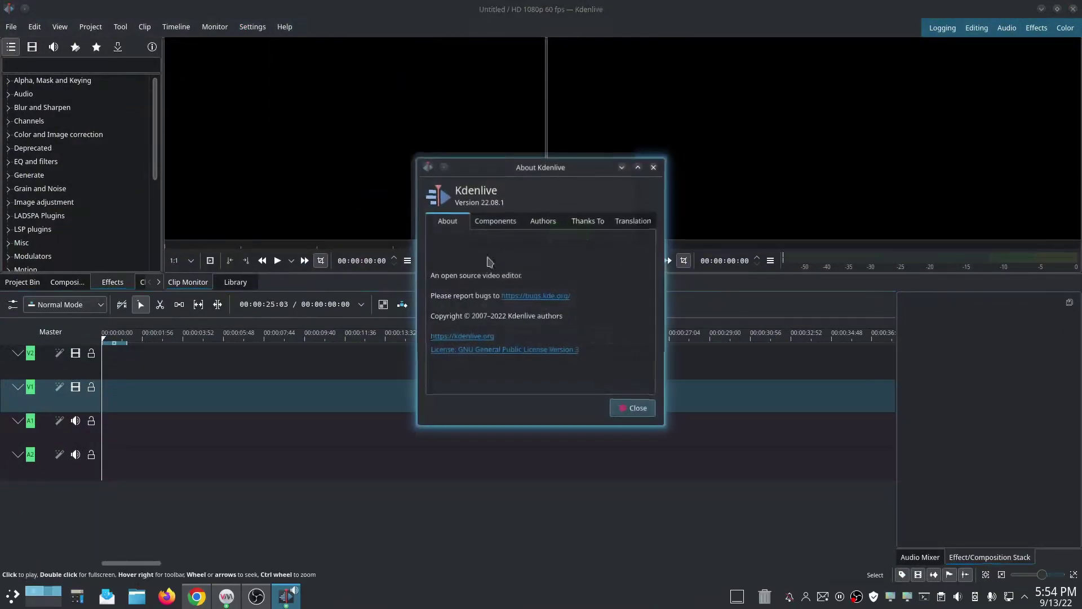
pyautogui.click(653, 166)
pyautogui.click(1072, 9)
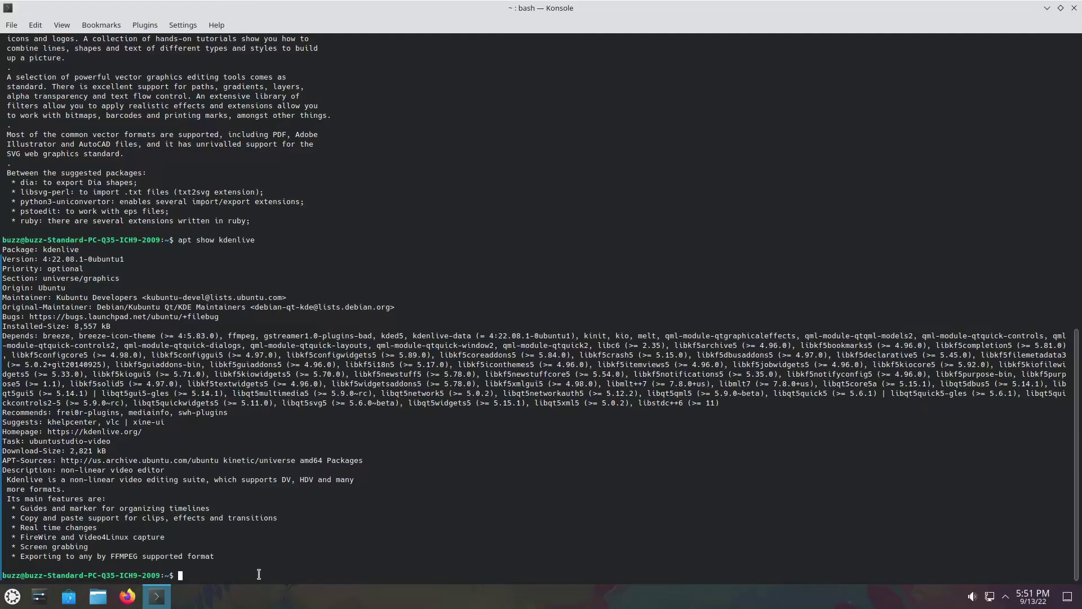
# - Run 'apt show obs' to see that obs is only a virtual package
pyautogui.write('apt show obs')
pyautogui.press('Return')
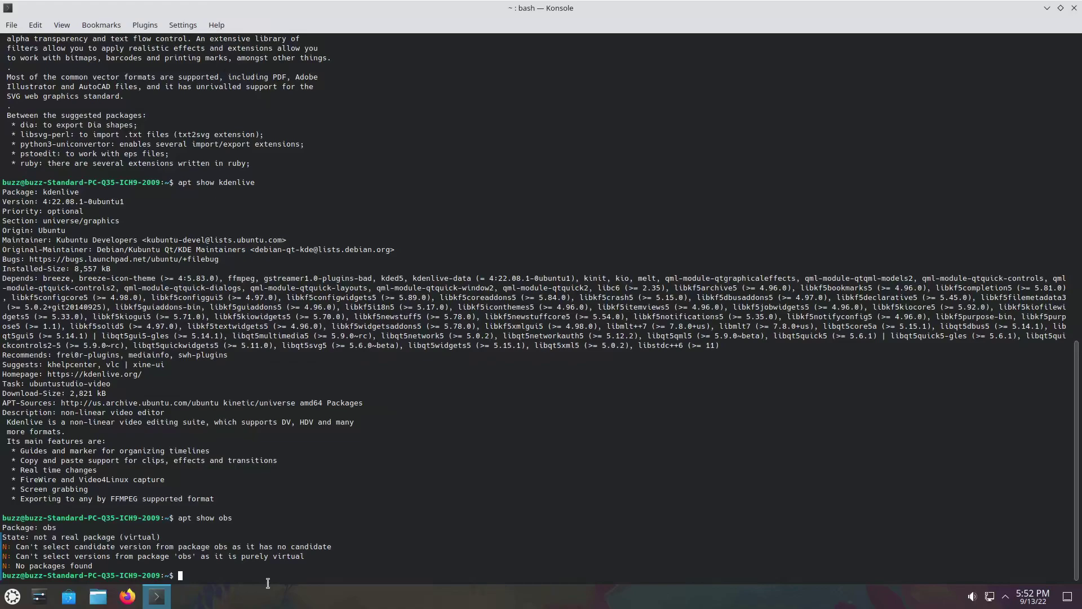
# - Run 'apt search obs' and scroll back to the obs-studio 27.2.4 and OBS plugin entries
pyautogui.write('apt search obs')
pyautogui.press('Return')
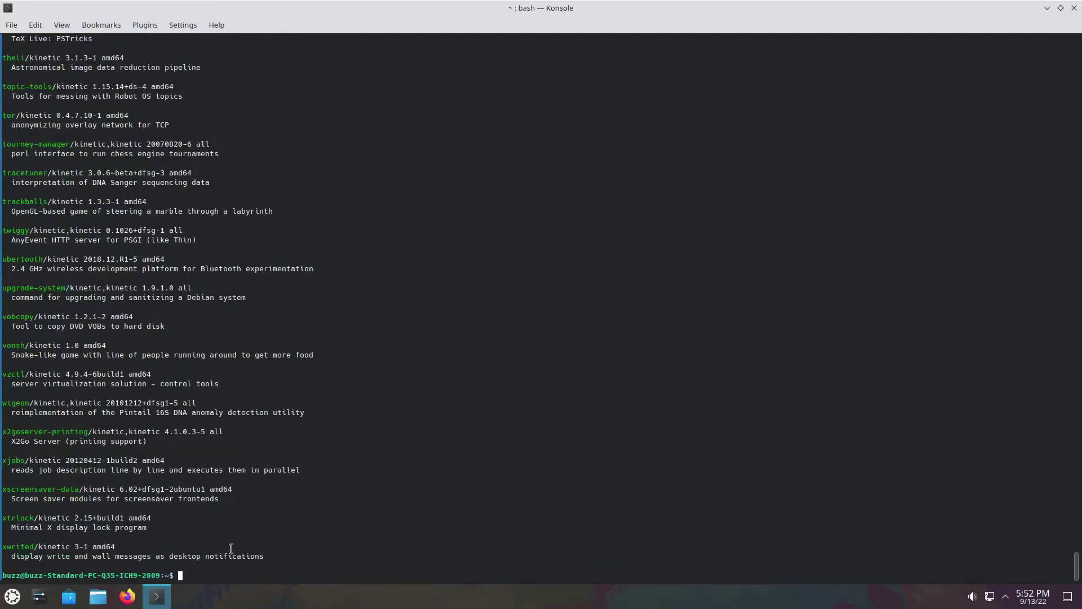
pyautogui.scroll(19, 246, 513)
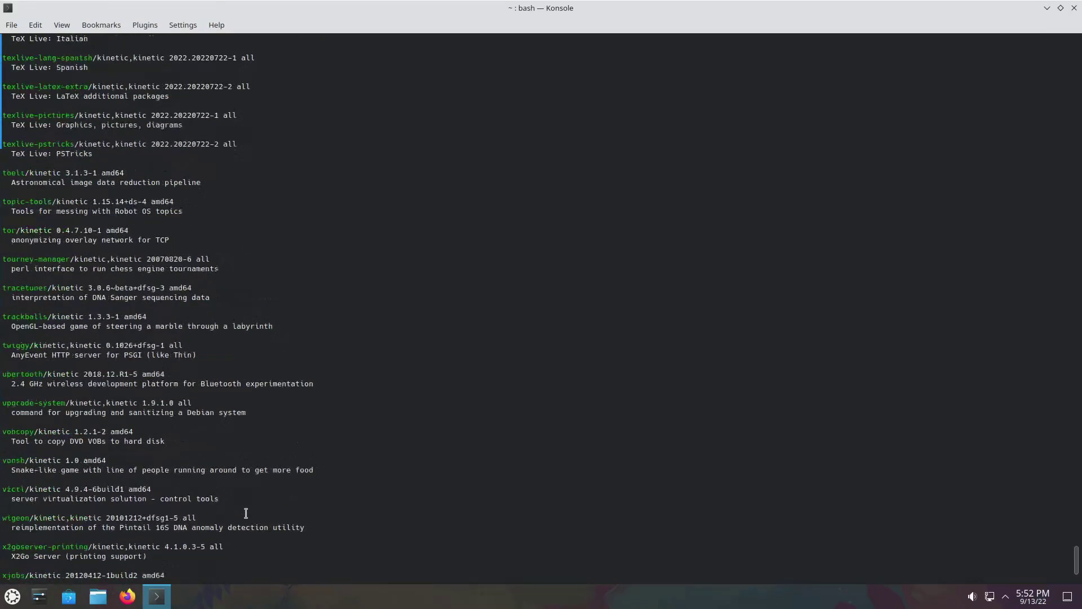
pyautogui.scroll(20, 246, 513)
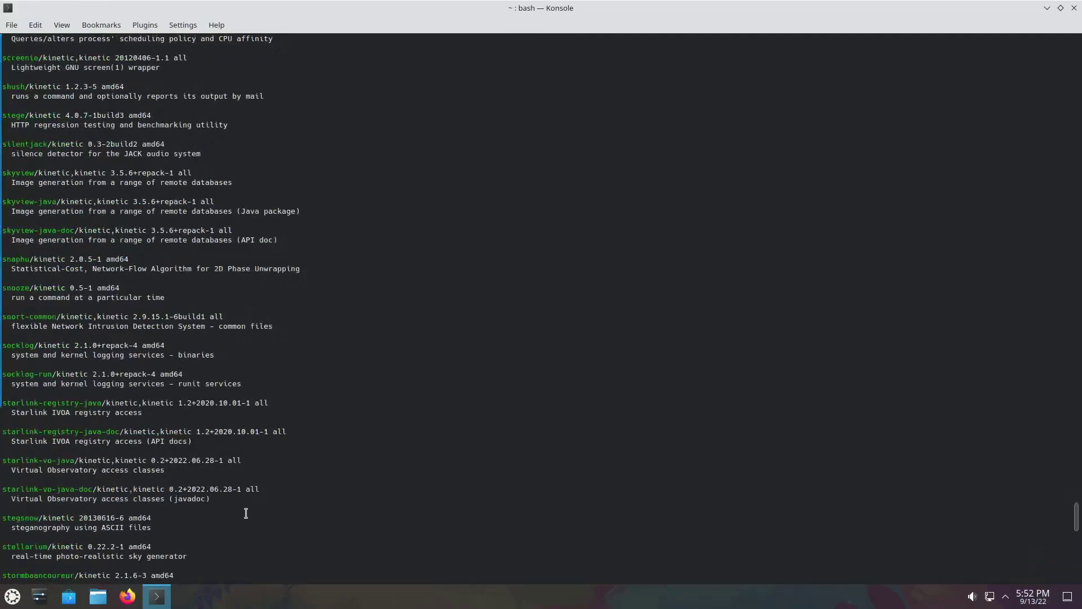
pyautogui.scroll(20, 242, 519)
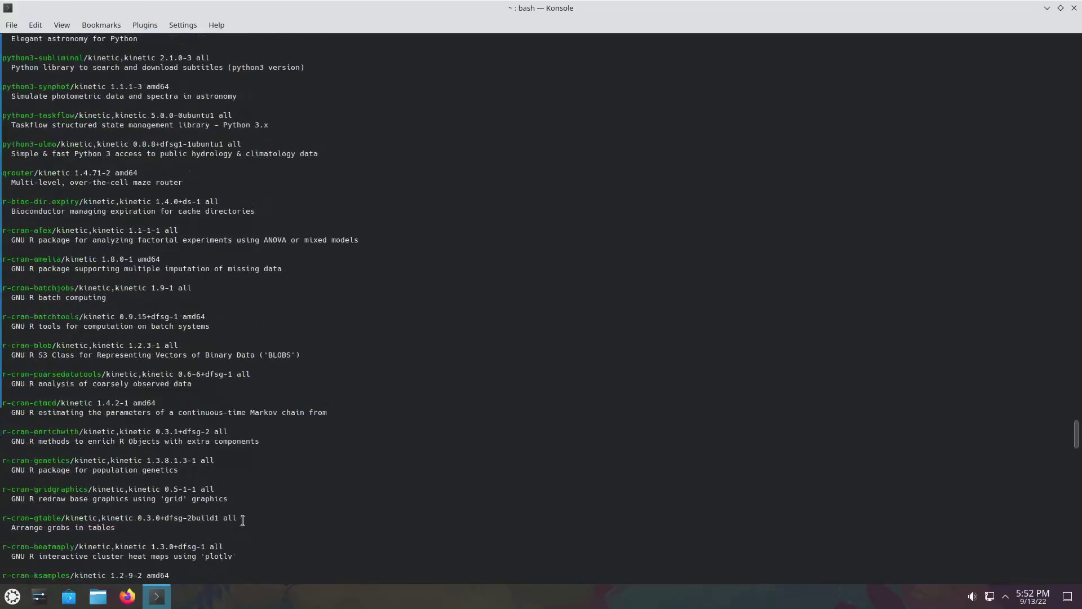
pyautogui.scroll(20, 243, 520)
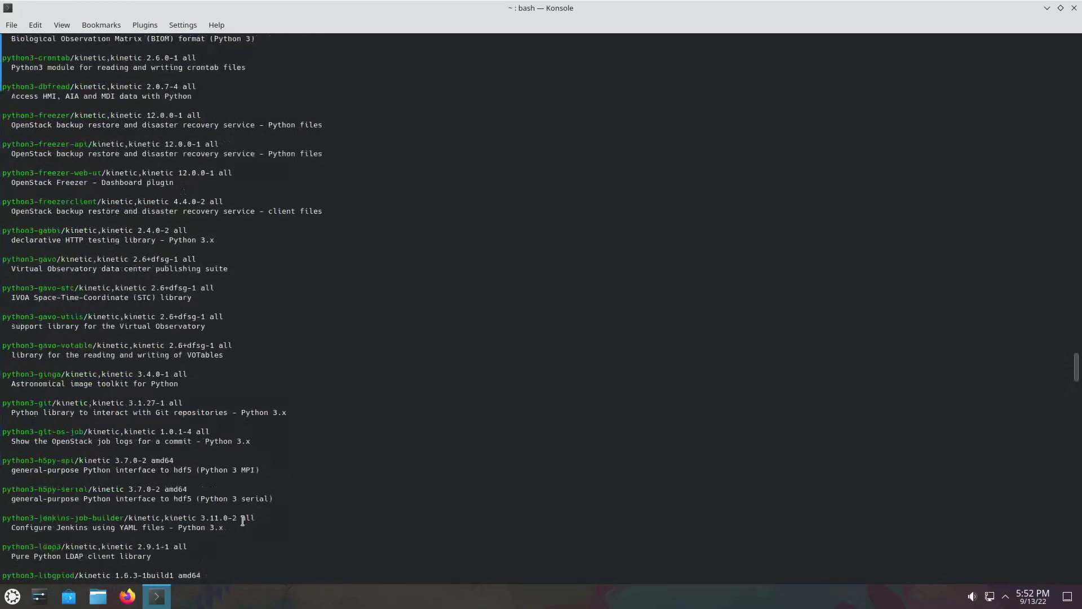
pyautogui.scroll(20, 242, 520)
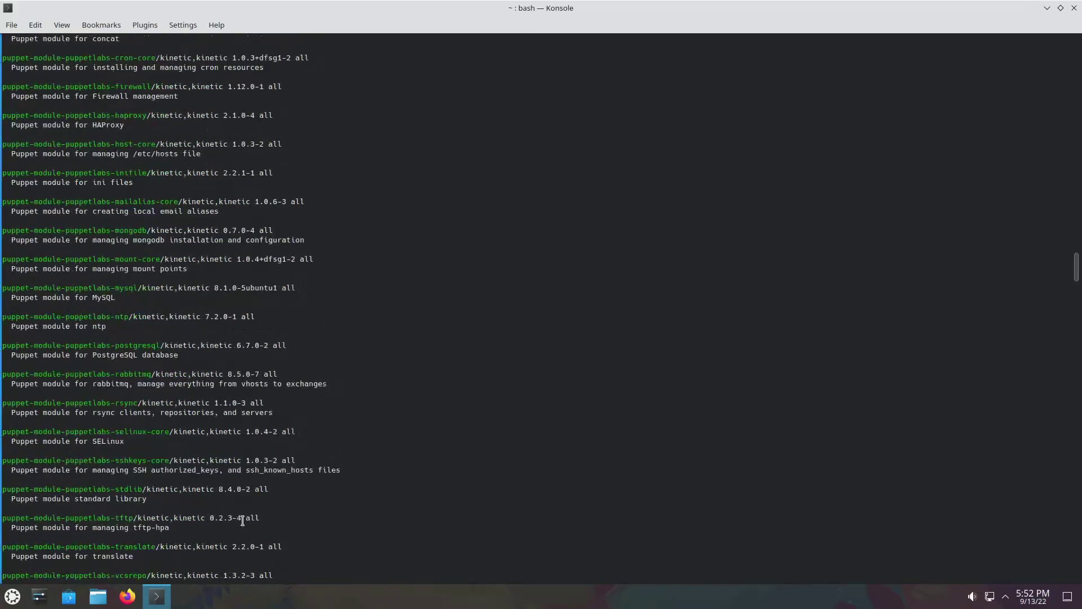
pyautogui.scroll(20, 241, 523)
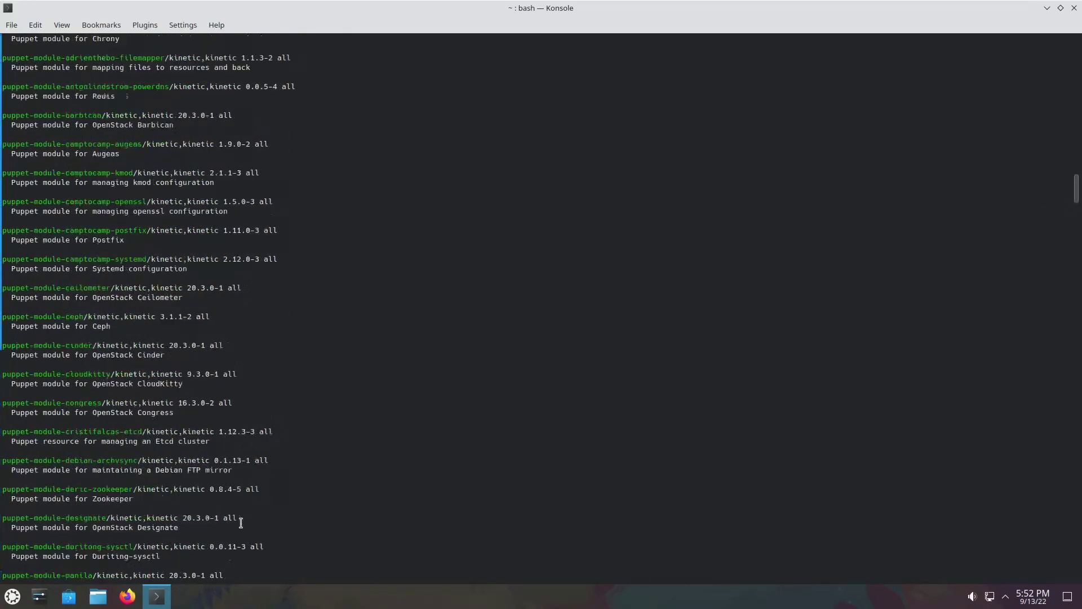
pyautogui.scroll(13, 241, 523)
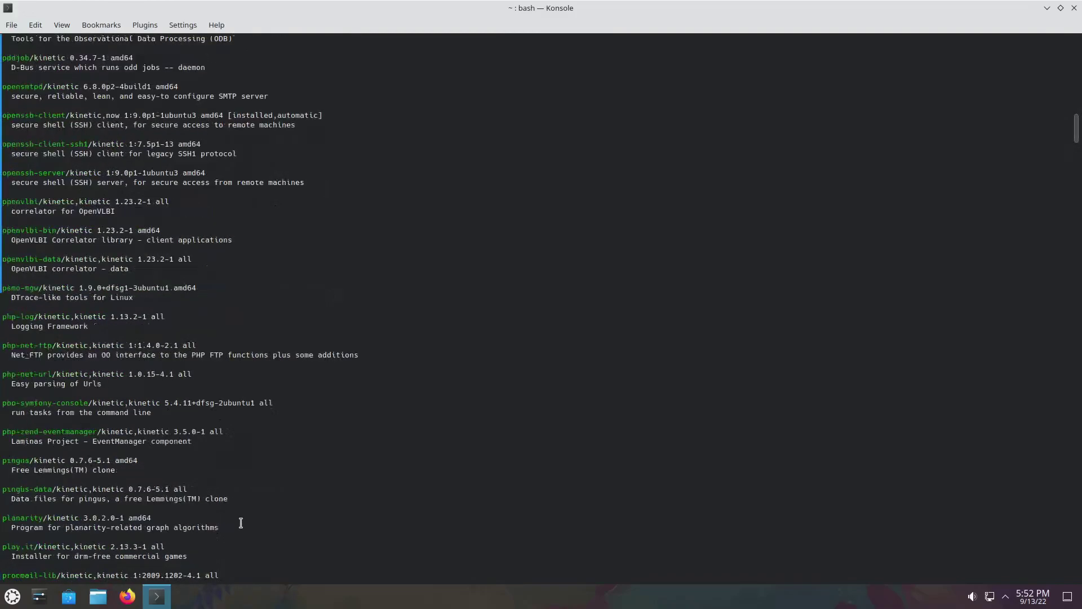
pyautogui.scroll(15, 240, 523)
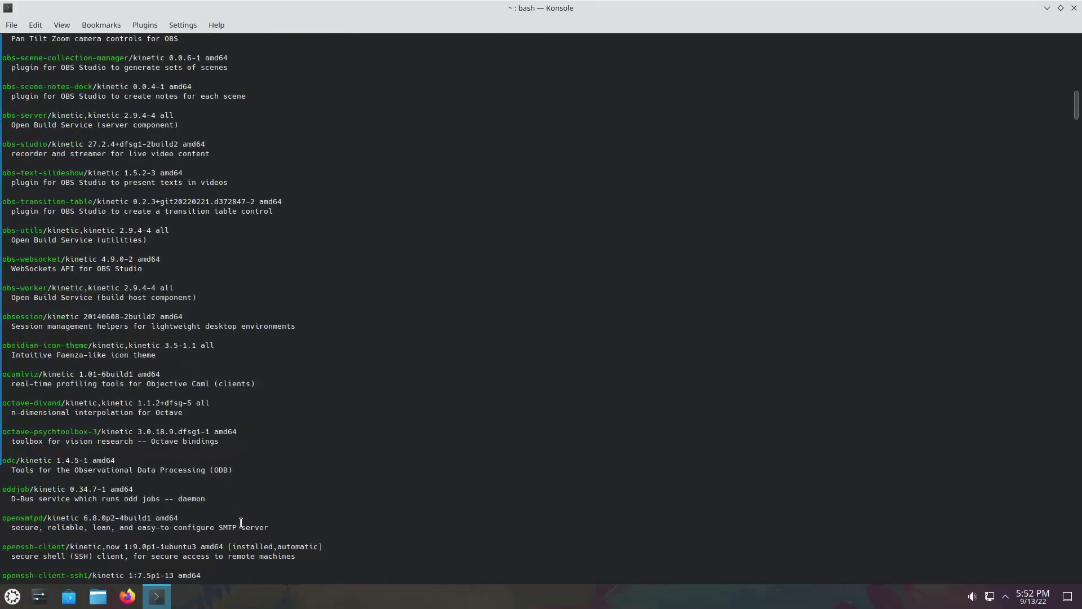
# - Run 'apt show obs-studio' to display version 27.2.4+dfsg1-2build2 and its 16.3 MB size
pyautogui.write('apt ')
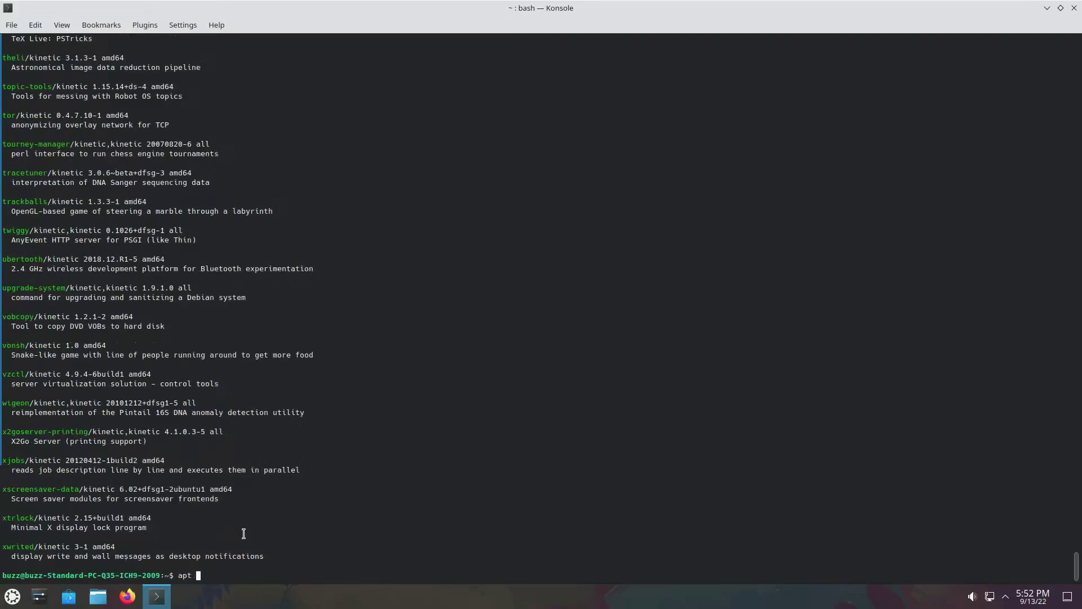
pyautogui.write('show obs-studio')
pyautogui.press('Return')
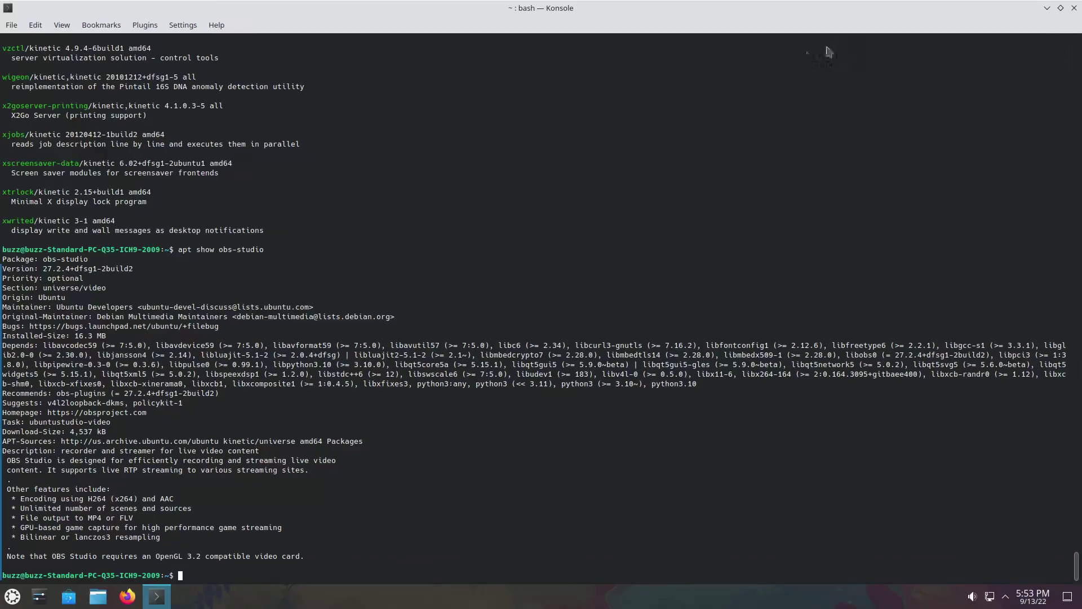
# - Close the Konsole window, leaving the empty Plasma desktop and panel
pyautogui.click(1074, 7)
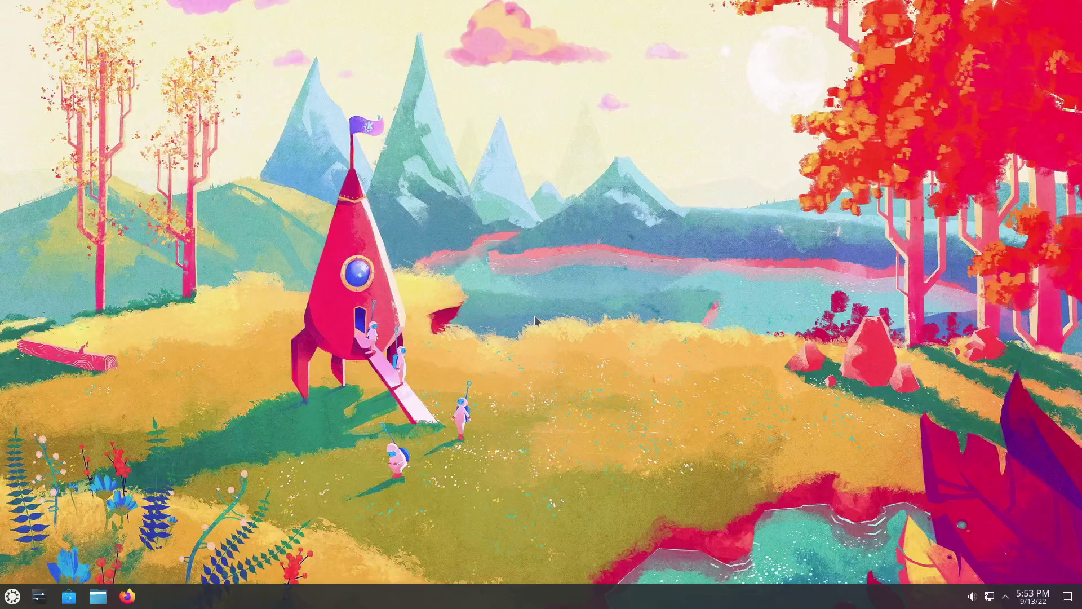